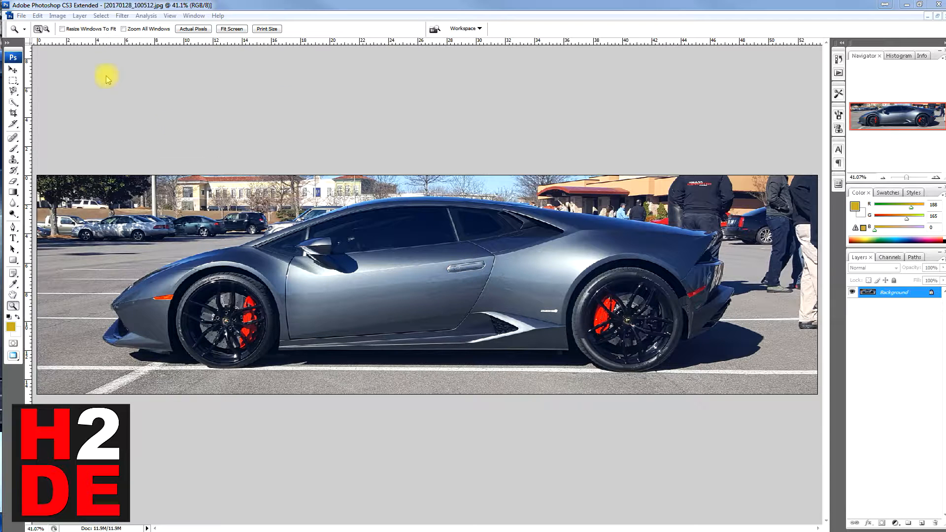
- Open the photo 20170128_100332.jpg and inspect the parked cars at actual pixel size
{"action": "left_click", "coordinate": [21, 15]}
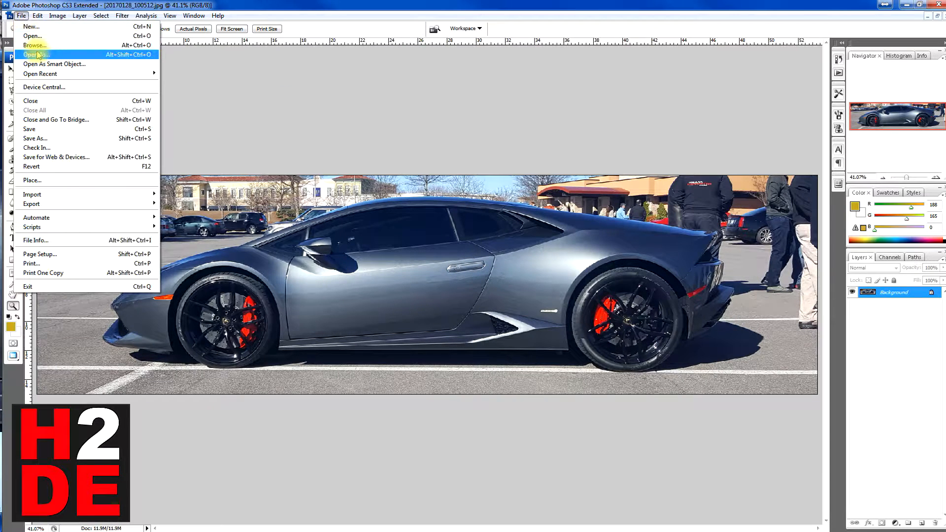
{"action": "left_click", "coordinate": [35, 36]}
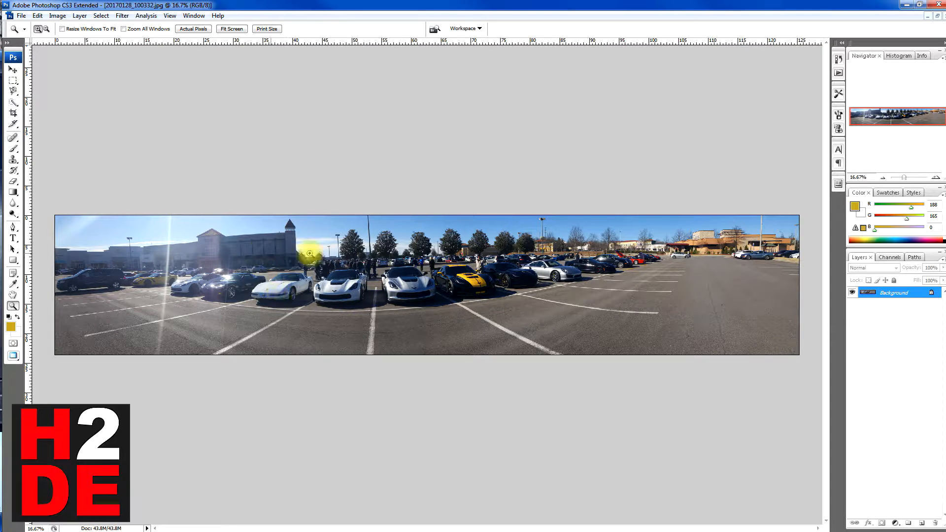
{"action": "left_click_drag", "start_coordinate": [355, 208], "coordinate": [344, 264]}
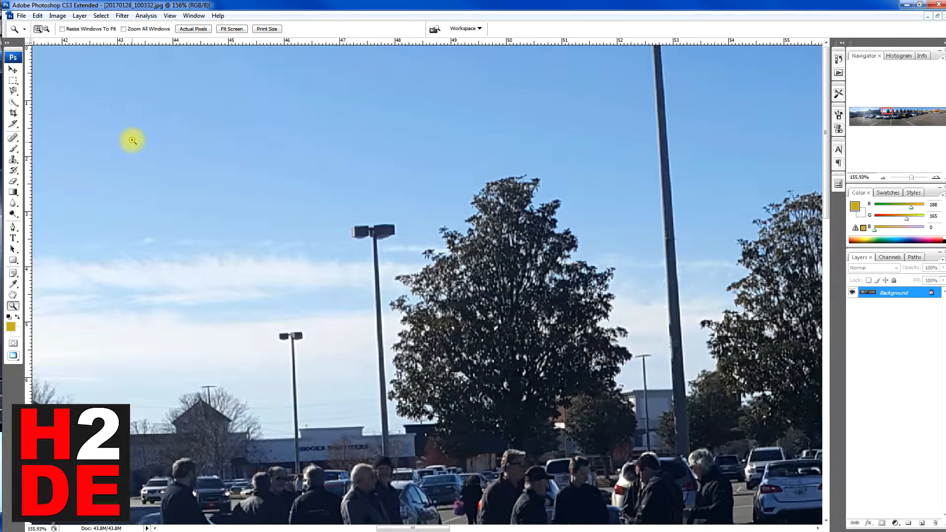
{"action": "left_click", "coordinate": [230, 29]}
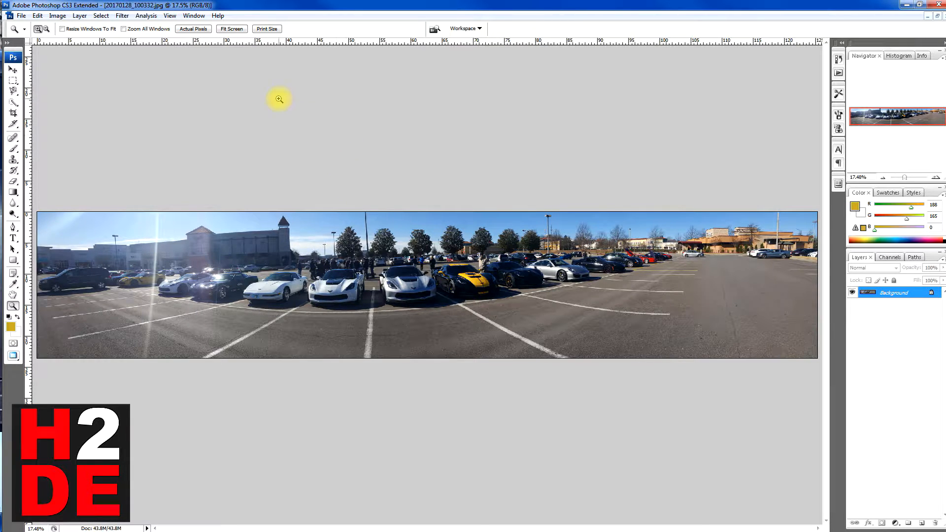
{"action": "left_click", "coordinate": [200, 30]}
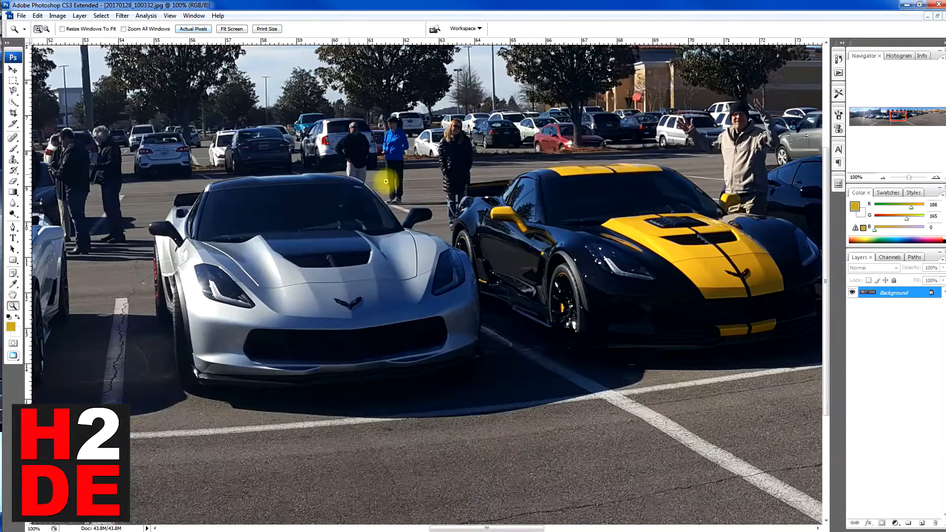
{"action": "left_click_drag", "start_coordinate": [512, 525], "coordinate": [608, 518]}
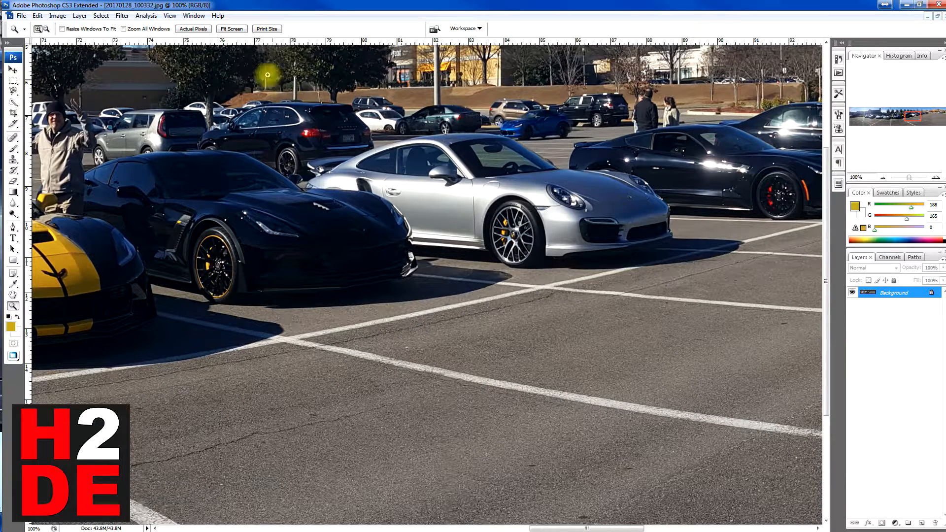
{"action": "left_click", "coordinate": [231, 29]}
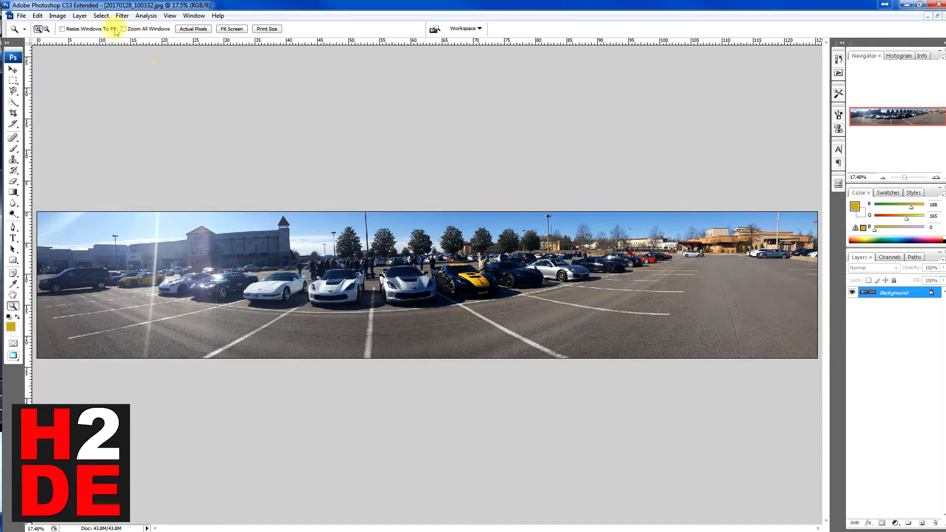
- Try resizing the whole image to a width of 3840 pixels with constrained proportions
{"action": "left_click", "coordinate": [57, 15]}
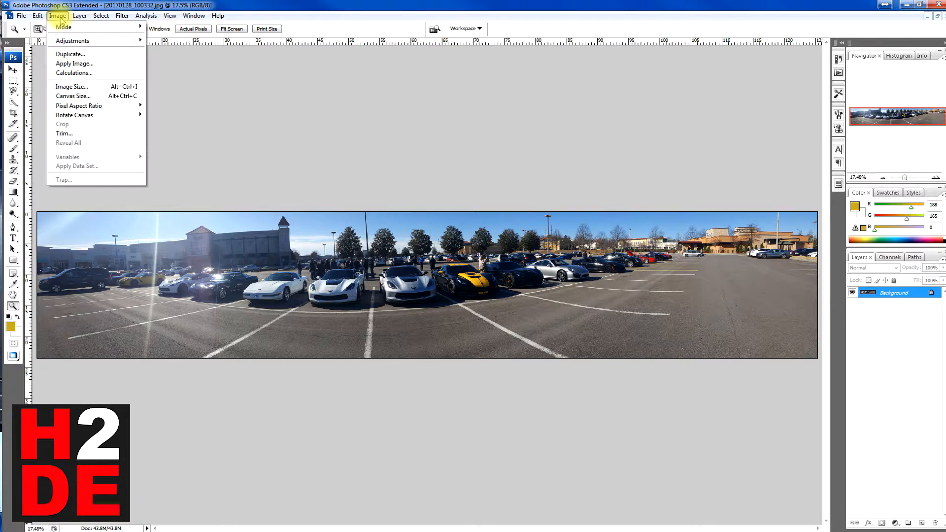
{"action": "left_click", "coordinate": [72, 86]}
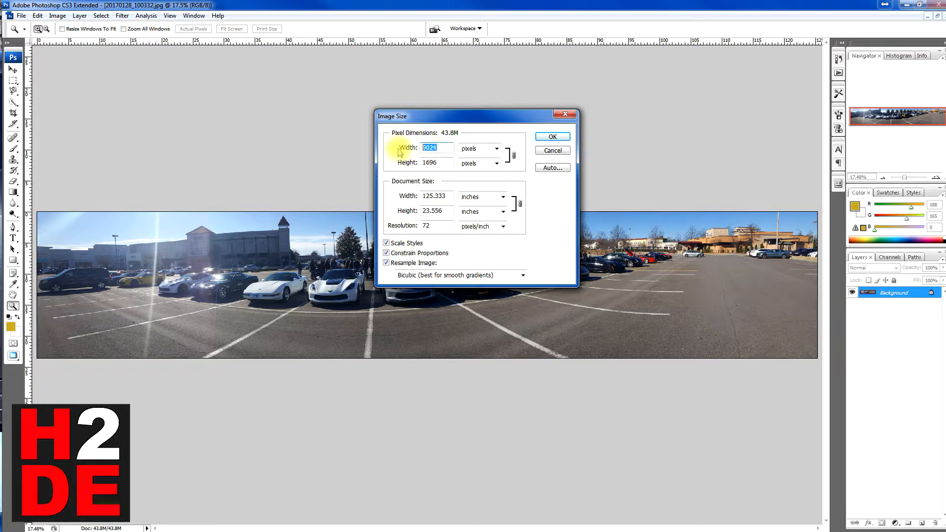
{"action": "key", "text": "Tab"}
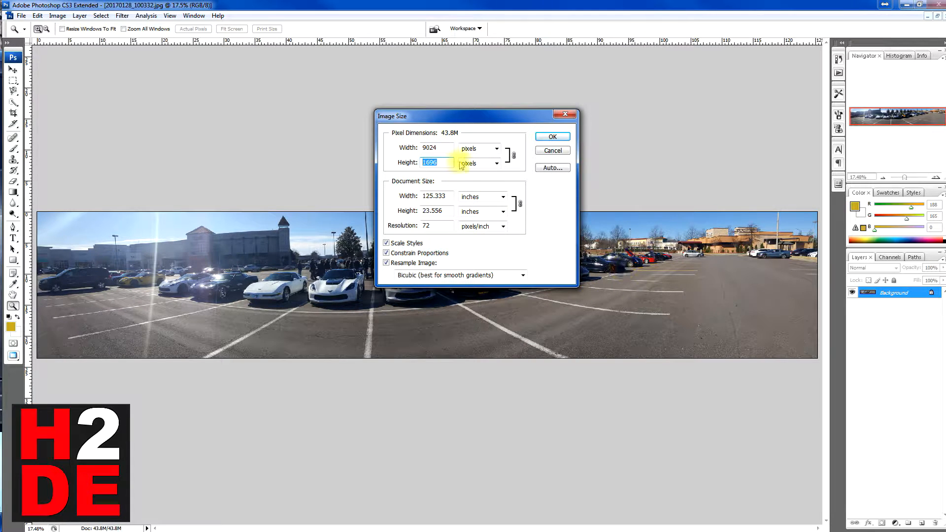
{"action": "left_click", "coordinate": [444, 149]}
{"action": "left_click_drag", "start_coordinate": [444, 148], "coordinate": [358, 152]}
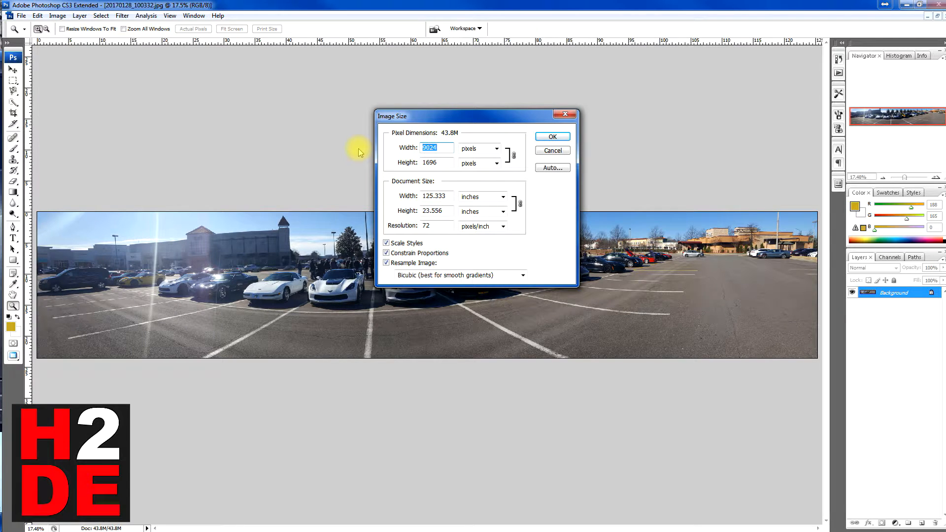
{"action": "type", "text": "3840"}
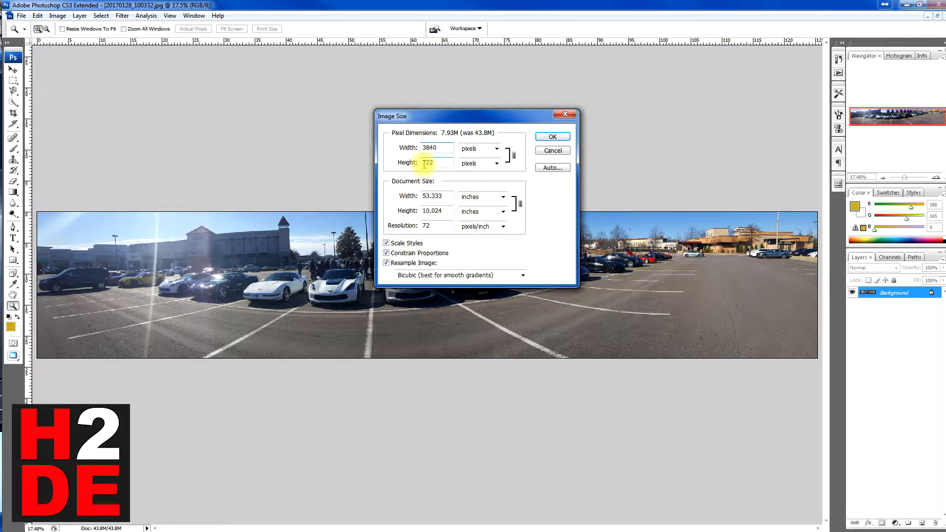
{"action": "left_click_drag", "start_coordinate": [439, 163], "coordinate": [407, 163]}
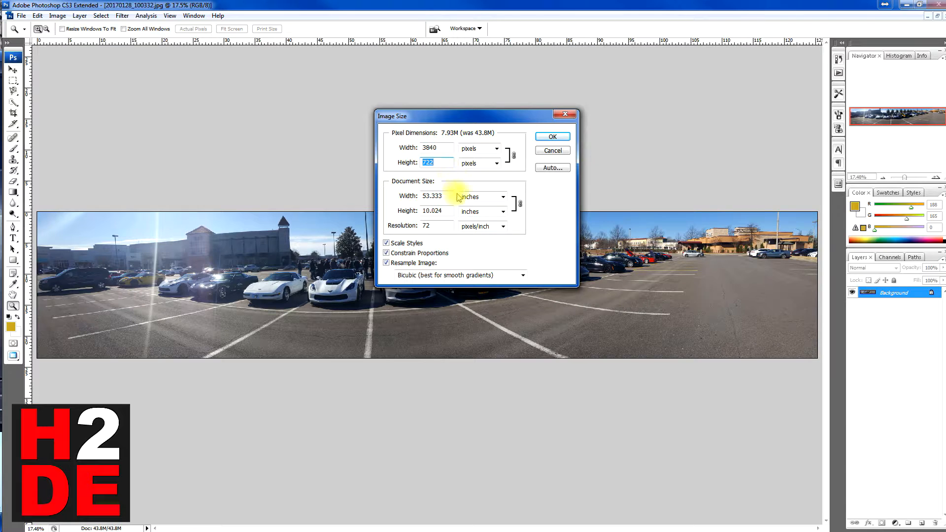
{"action": "left_click", "coordinate": [552, 150]}
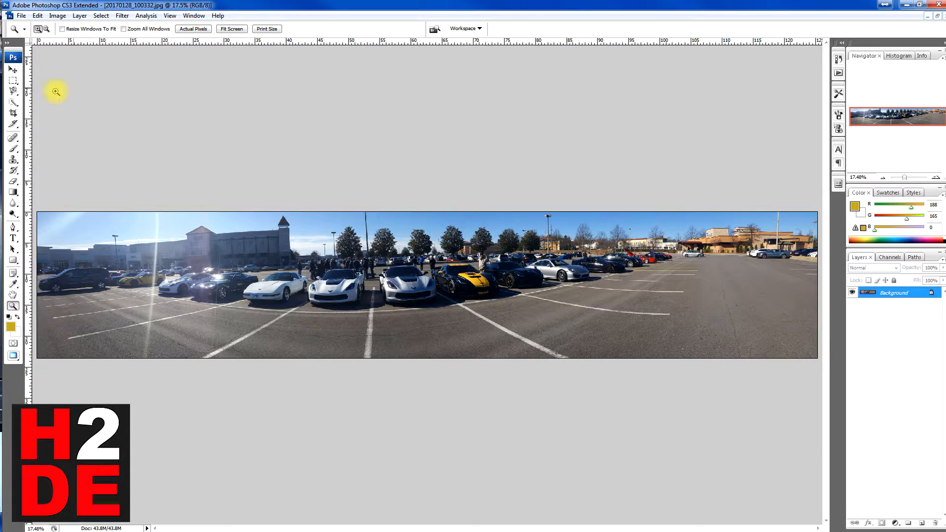
- Reduce the canvas size to 3840 by 1080 pixels with the anchor at the center, accepting the clipping
{"action": "left_click", "coordinate": [59, 16]}
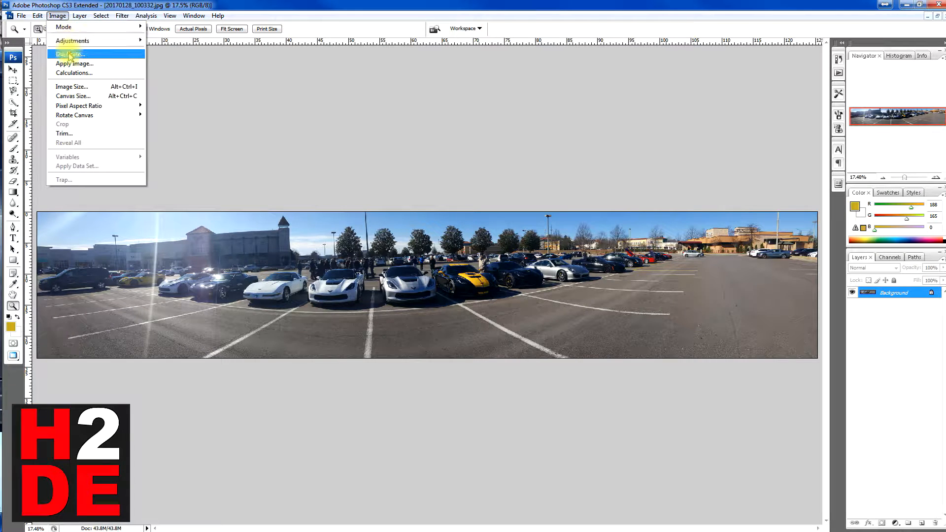
{"action": "left_click", "coordinate": [81, 96]}
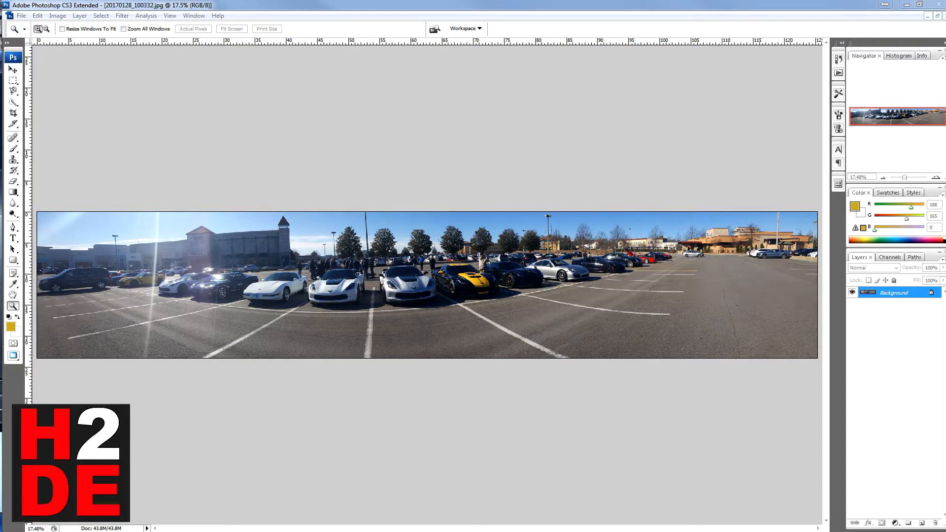
{"action": "left_click_drag", "start_coordinate": [222, 91], "coordinate": [477, 107]}
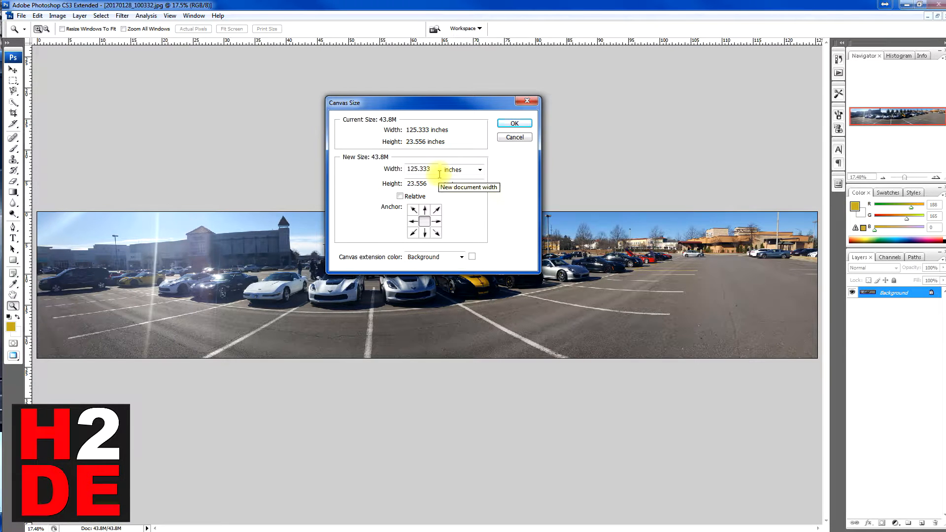
{"action": "left_click", "coordinate": [470, 171]}
{"action": "left_click", "coordinate": [451, 187]}
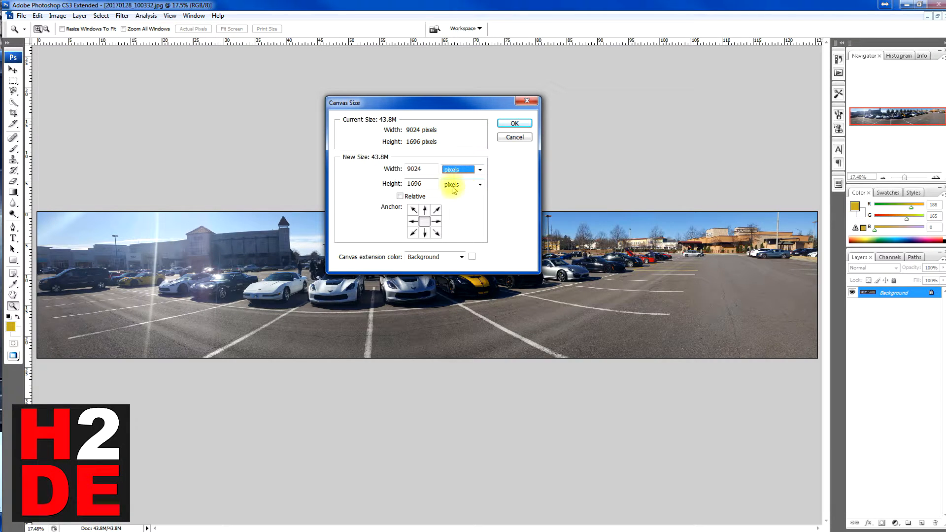
{"action": "left_click_drag", "start_coordinate": [428, 169], "coordinate": [371, 169]}
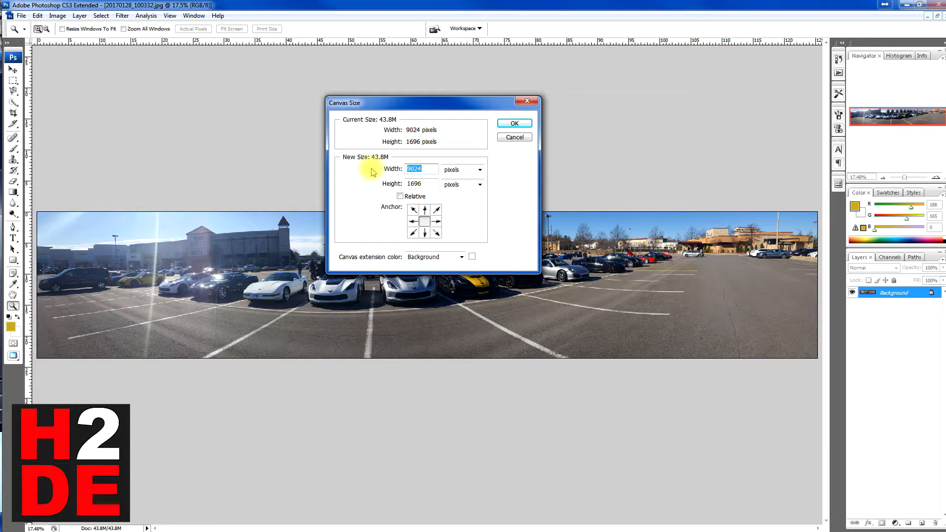
{"action": "type", "text": "3840"}
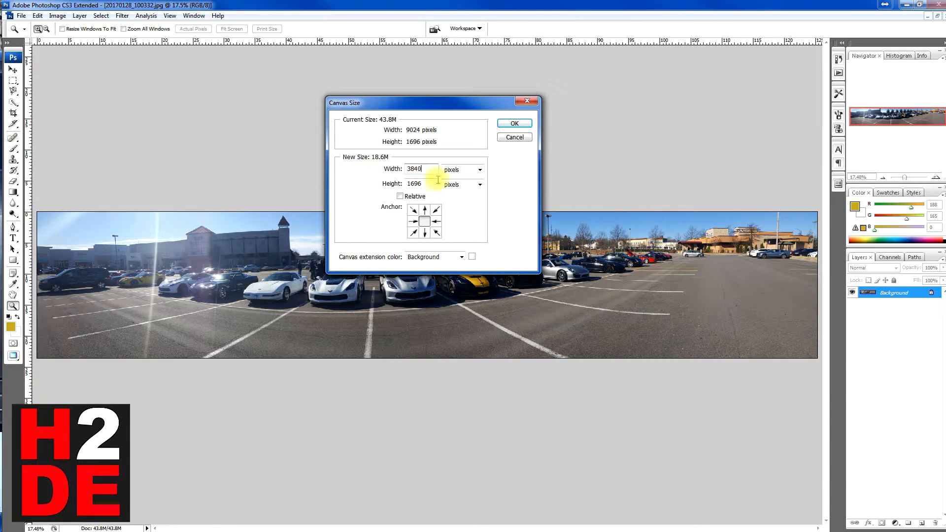
{"action": "left_click_drag", "start_coordinate": [418, 184], "coordinate": [351, 183]}
{"action": "type", "text": "1080"}
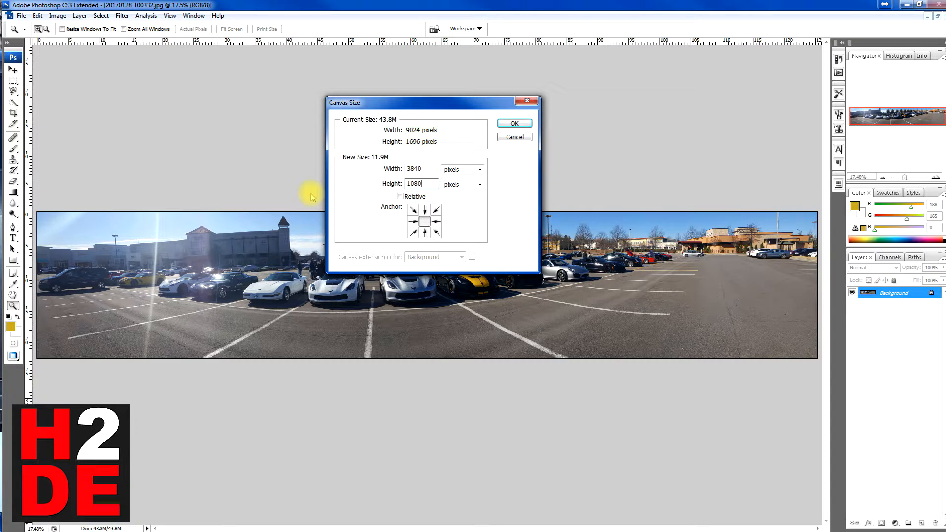
{"action": "left_click", "coordinate": [506, 127]}
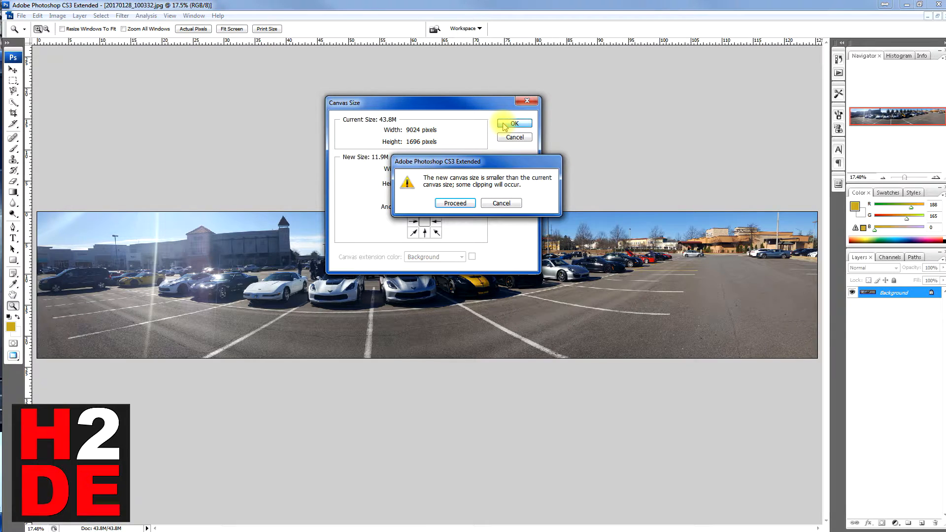
{"action": "left_click", "coordinate": [469, 203]}
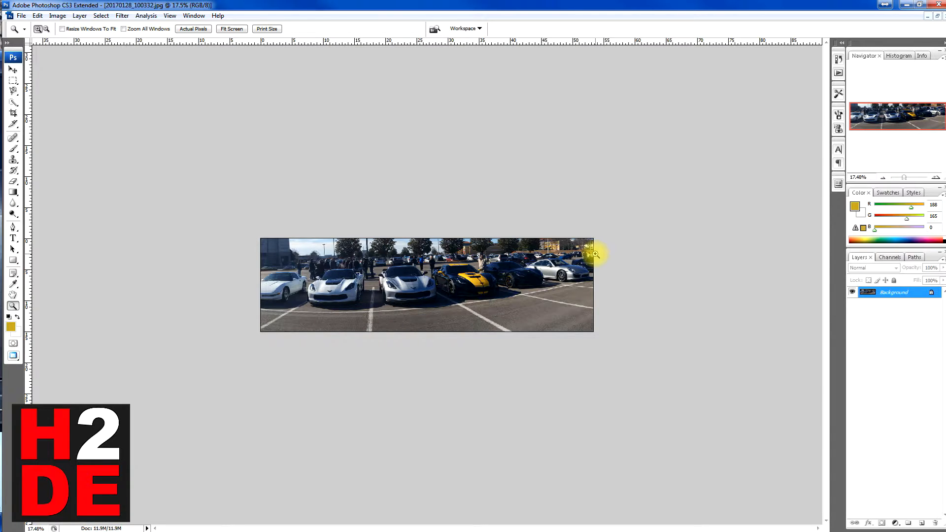
- Try to move the Background layer within the clipped canvas using the Move tool
{"action": "left_click", "coordinate": [14, 70]}
{"action": "left_click_drag", "start_coordinate": [392, 281], "coordinate": [122, 197]}
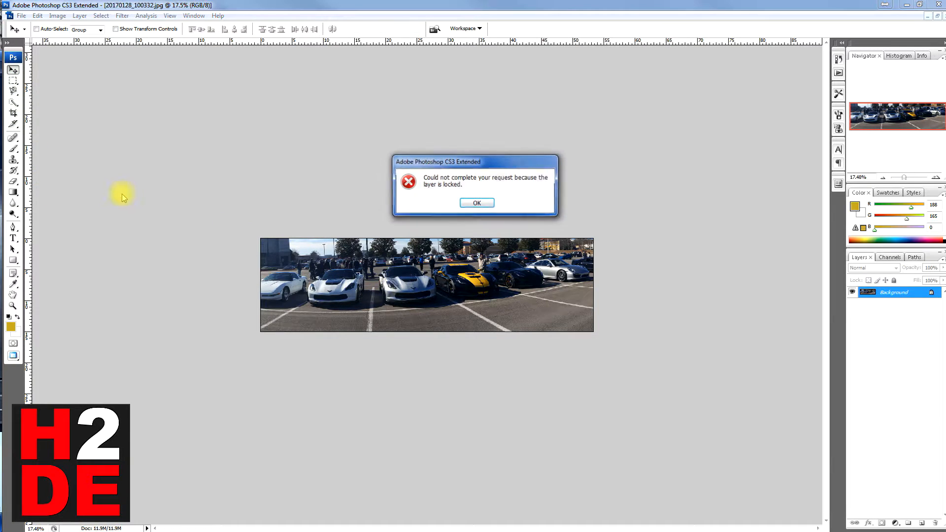
{"action": "left_click", "coordinate": [476, 203]}
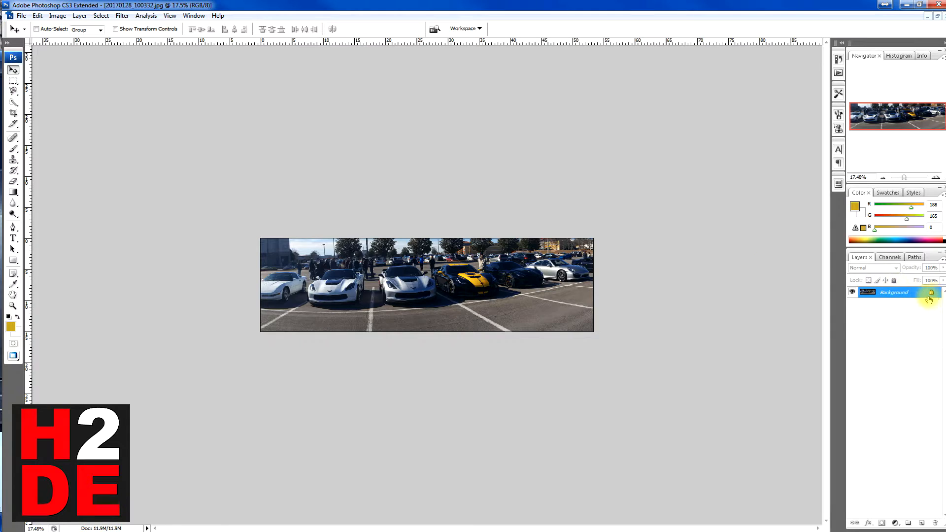
{"action": "left_click", "coordinate": [38, 15]}
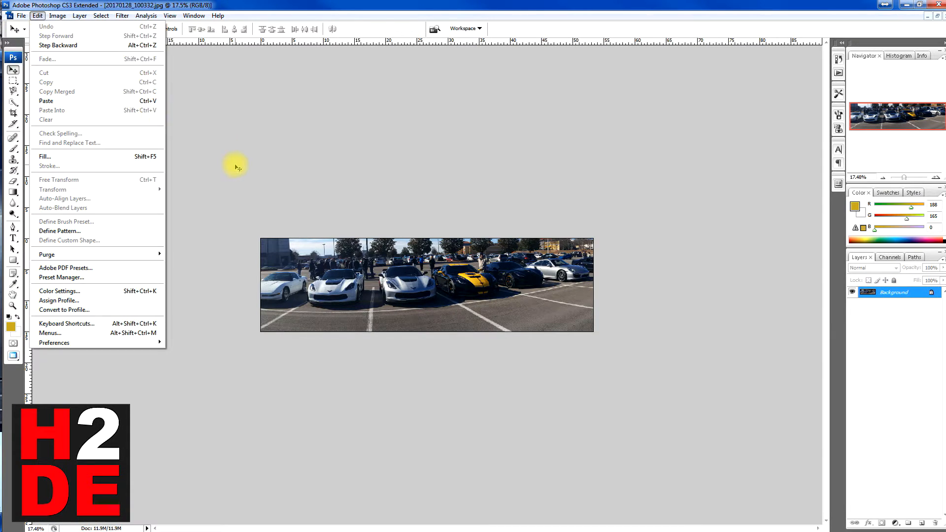
{"action": "left_click", "coordinate": [236, 164]}
{"action": "left_click", "coordinate": [38, 16]}
{"action": "mouse_move", "coordinate": [57, 20]}
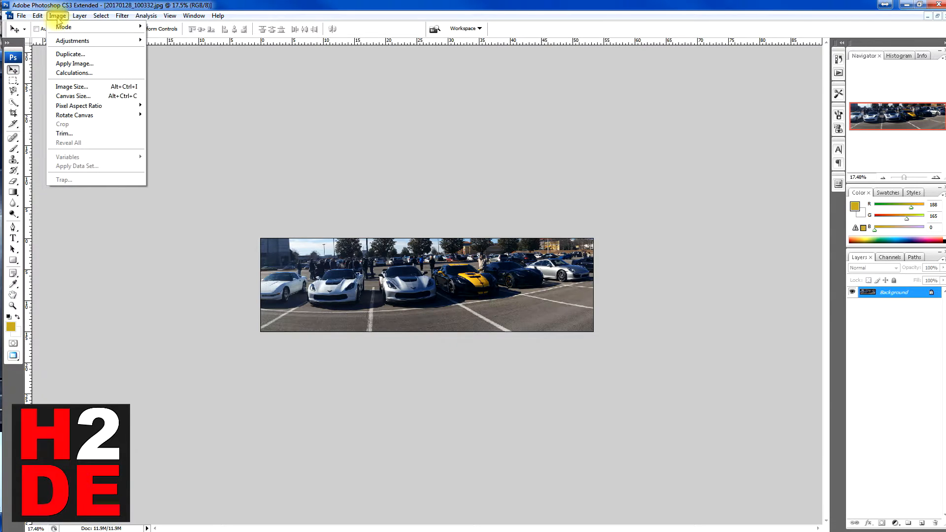
{"action": "left_click", "coordinate": [79, 96]}
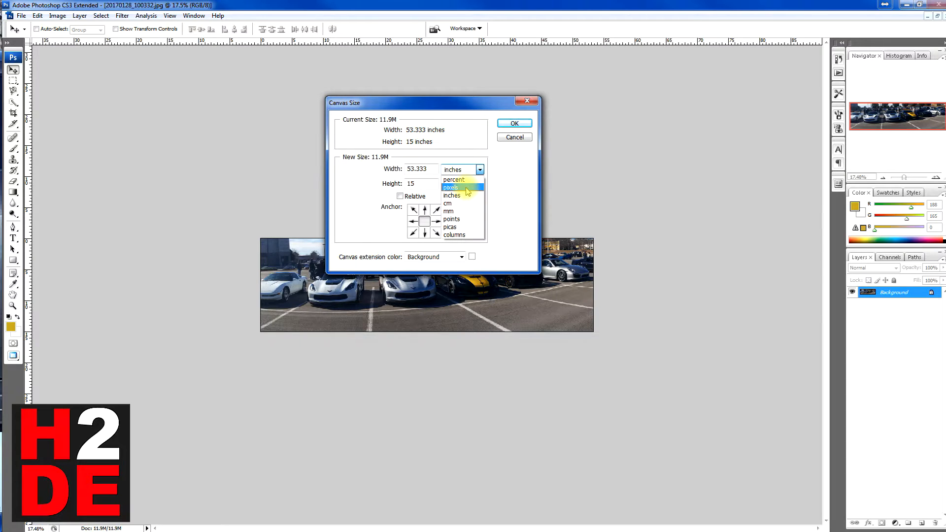
{"action": "left_click", "coordinate": [463, 188]}
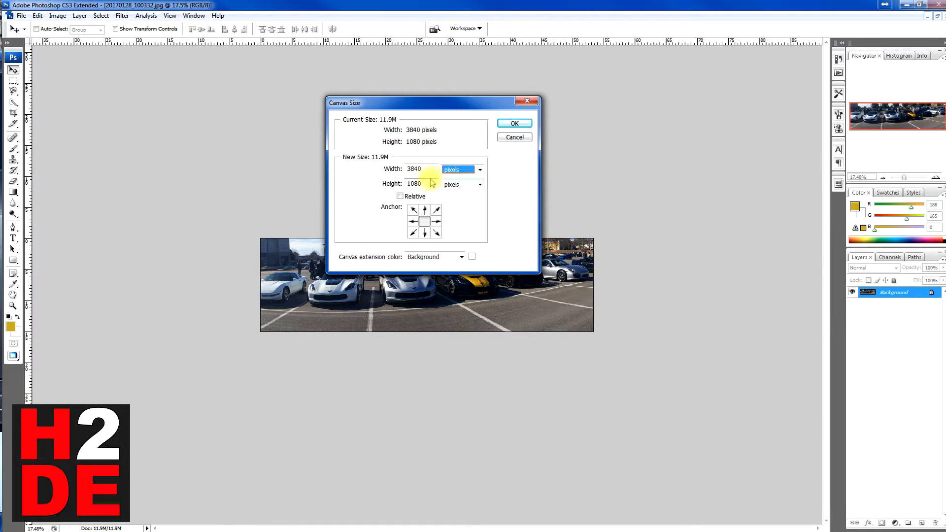
{"action": "double_click", "coordinate": [427, 169]}
{"action": "left_click", "coordinate": [513, 138]}
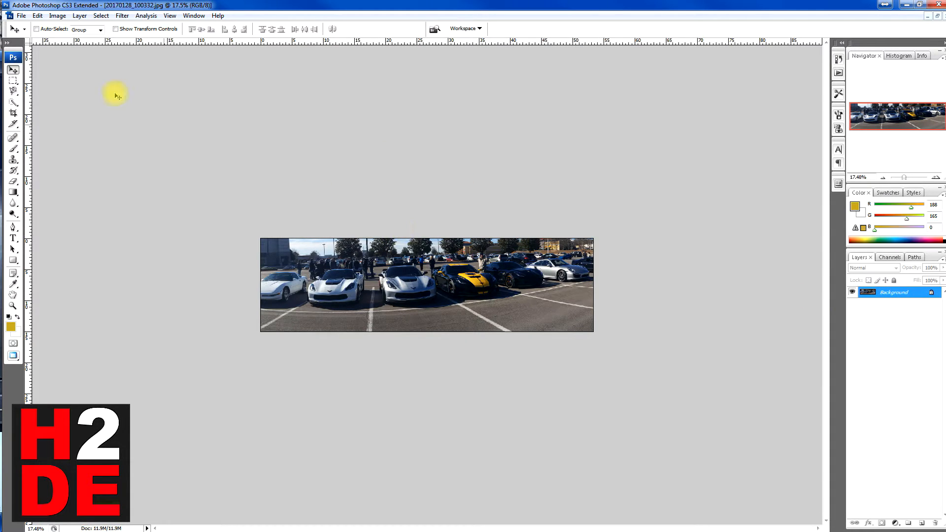
- Undo the canvas size change to bring back the full panorama
{"action": "left_click", "coordinate": [38, 16]}
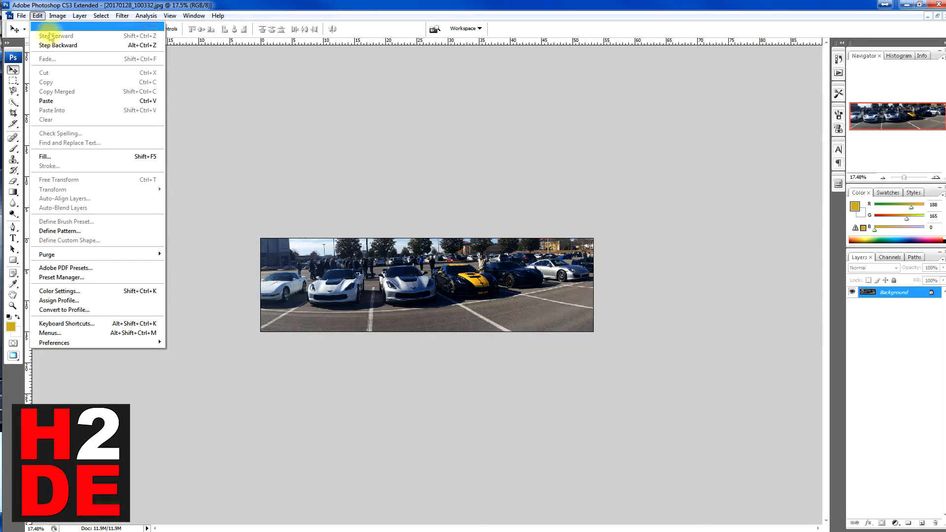
{"action": "left_click", "coordinate": [47, 45]}
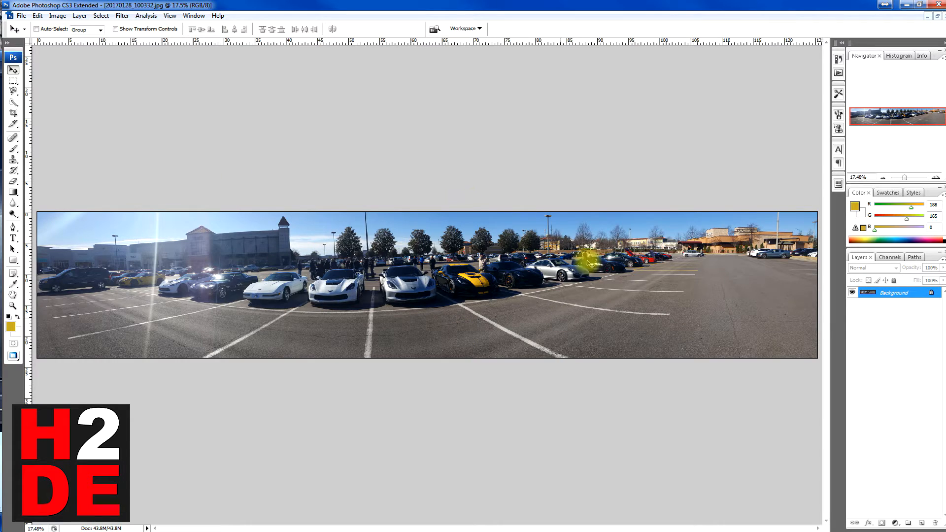
- Select the entire panorama, copy it and paste it as a new layer above the Background
{"action": "left_click", "coordinate": [105, 18]}
{"action": "left_click", "coordinate": [106, 25]}
{"action": "left_click", "coordinate": [38, 15]}
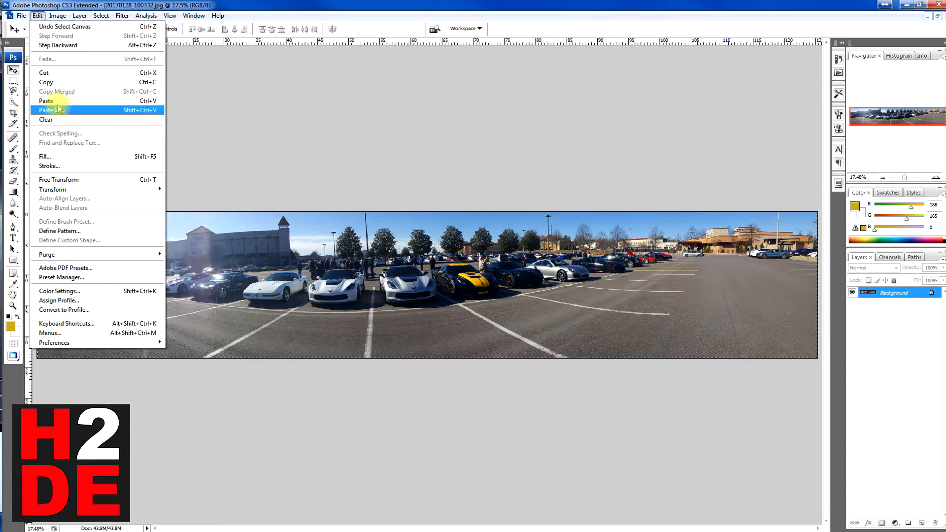
{"action": "left_click", "coordinate": [46, 82]}
{"action": "left_click", "coordinate": [38, 15]}
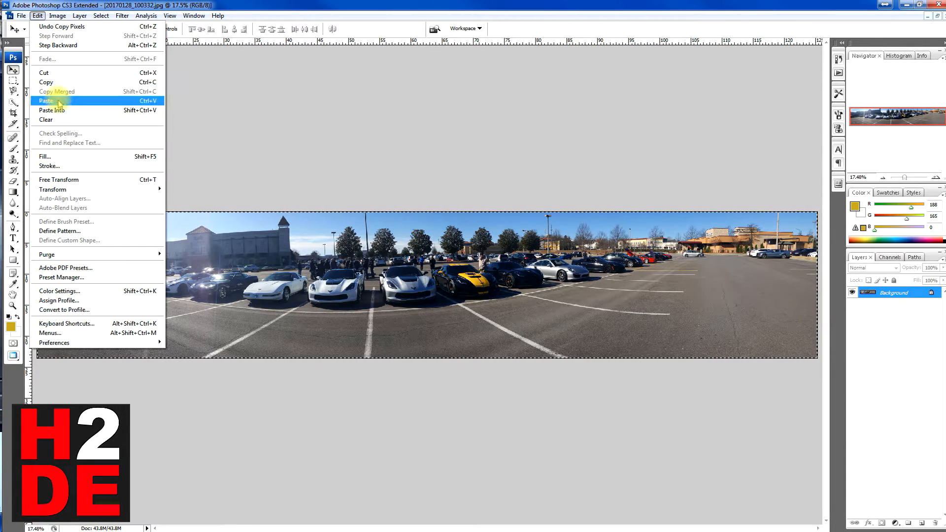
{"action": "left_click", "coordinate": [58, 102]}
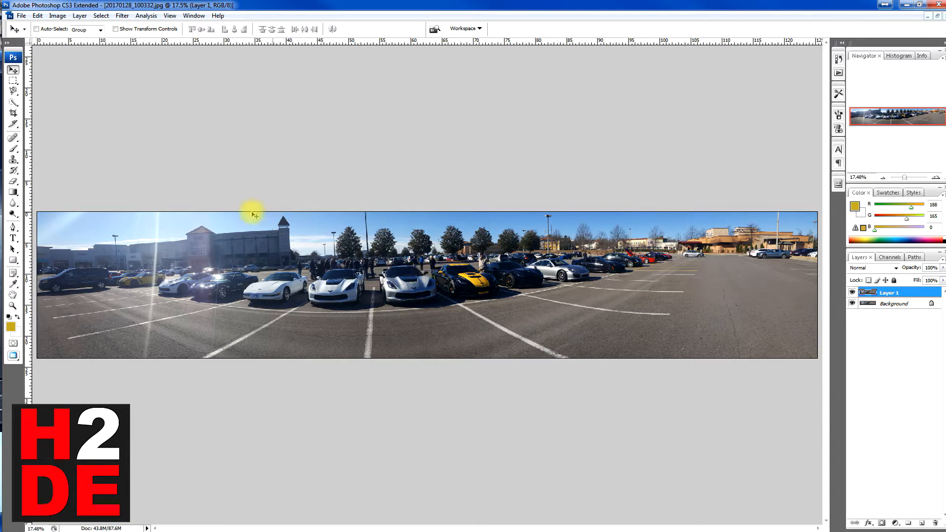
- Reduce the canvas size to 3840 by 1080 pixels with the anchor at the center, accepting the clipping
{"action": "left_click", "coordinate": [58, 16]}
{"action": "left_click", "coordinate": [79, 98]}
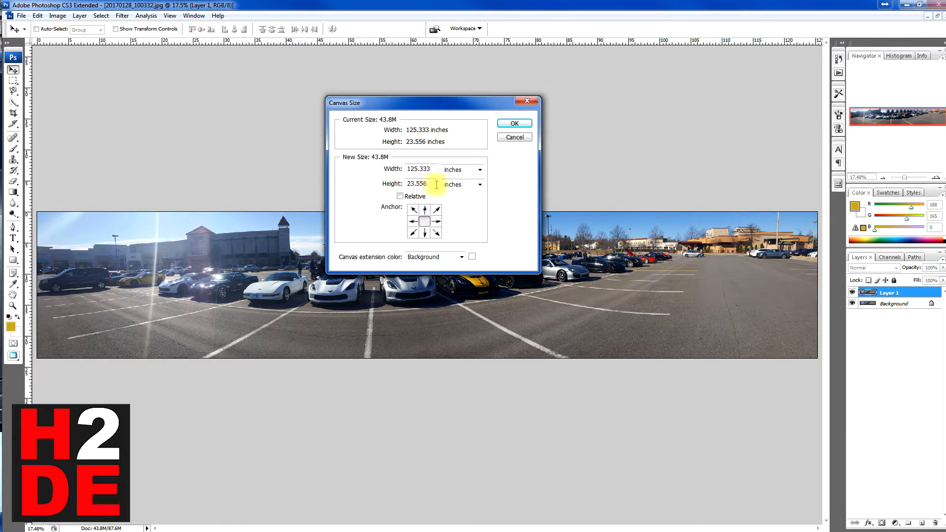
{"action": "left_click", "coordinate": [476, 170]}
{"action": "left_click", "coordinate": [451, 186]}
{"action": "left_click_drag", "start_coordinate": [422, 173], "coordinate": [331, 165]}
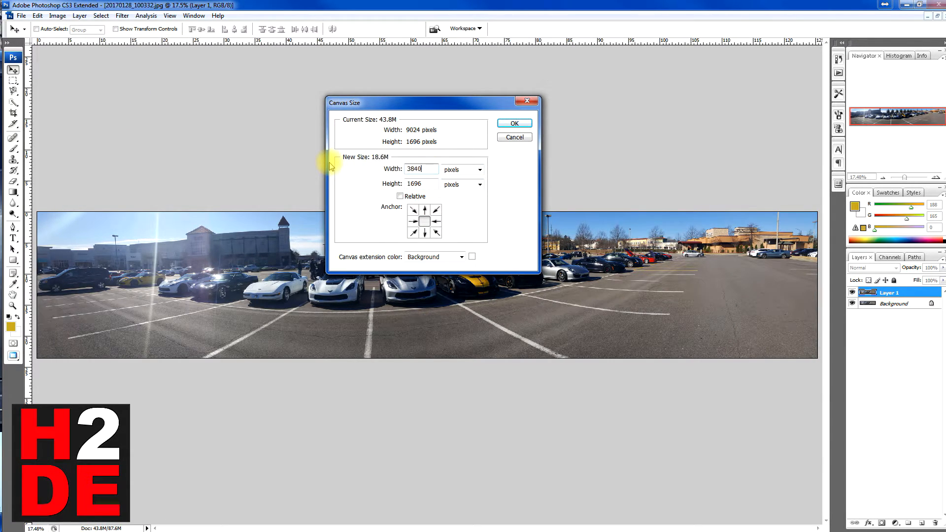
{"action": "type", "text": "3840"}
{"action": "key", "text": "BackSpace"}
{"action": "key", "text": "BackSpace"}
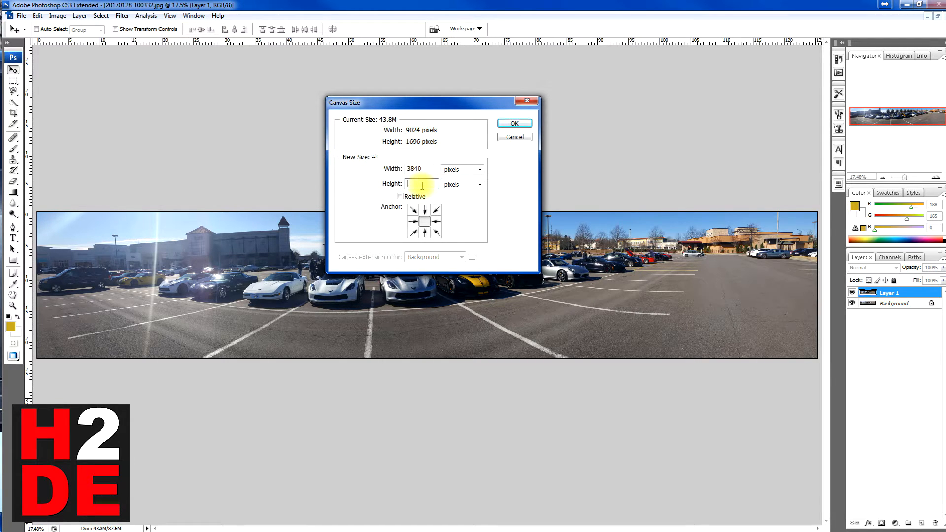
{"action": "left_click", "coordinate": [513, 123]}
{"action": "left_click", "coordinate": [450, 203]}
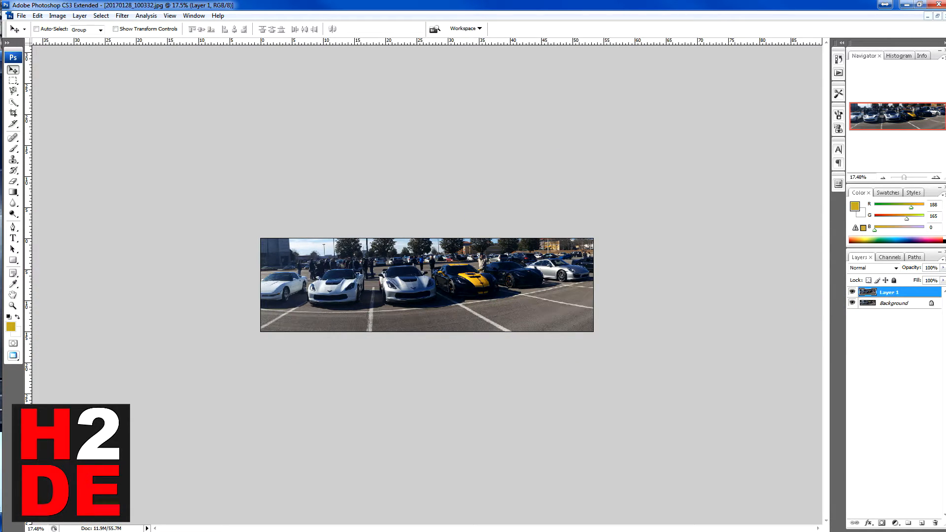
- Hide the Background layer and move Layer 1 to frame the silver and yellow-striped cars with the open lot beside them, filling the canvas
{"action": "left_click_drag", "start_coordinate": [304, 264], "coordinate": [397, 317]}
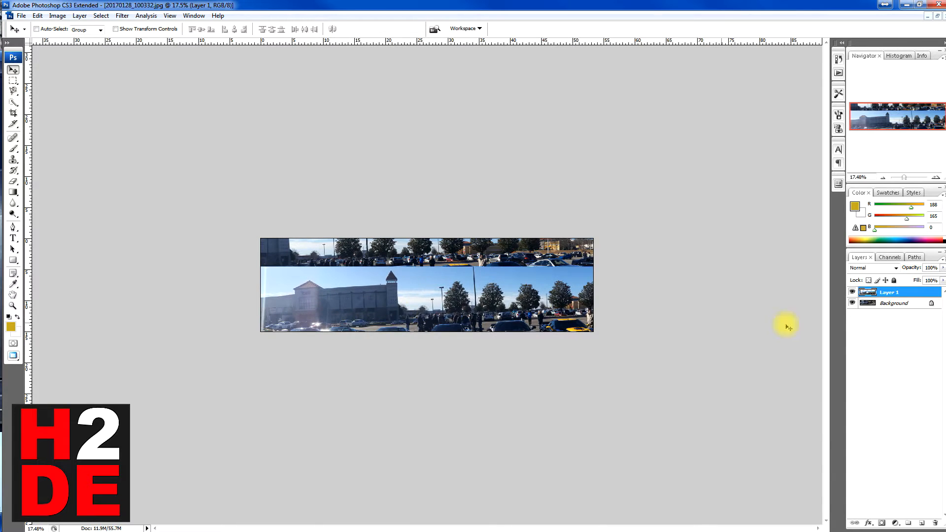
{"action": "left_click", "coordinate": [852, 304]}
{"action": "left_click_drag", "start_coordinate": [430, 299], "coordinate": [419, 245]}
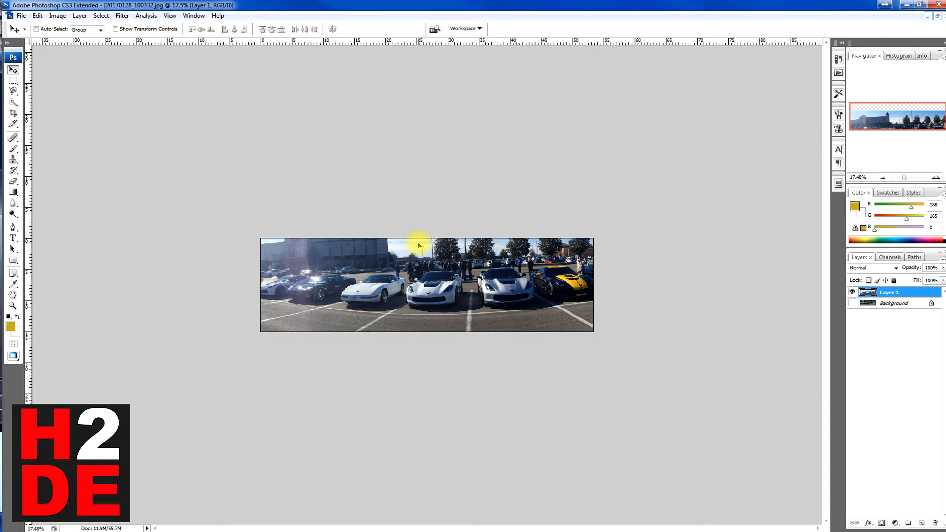
{"action": "left_click_drag", "start_coordinate": [419, 245], "coordinate": [406, 247]}
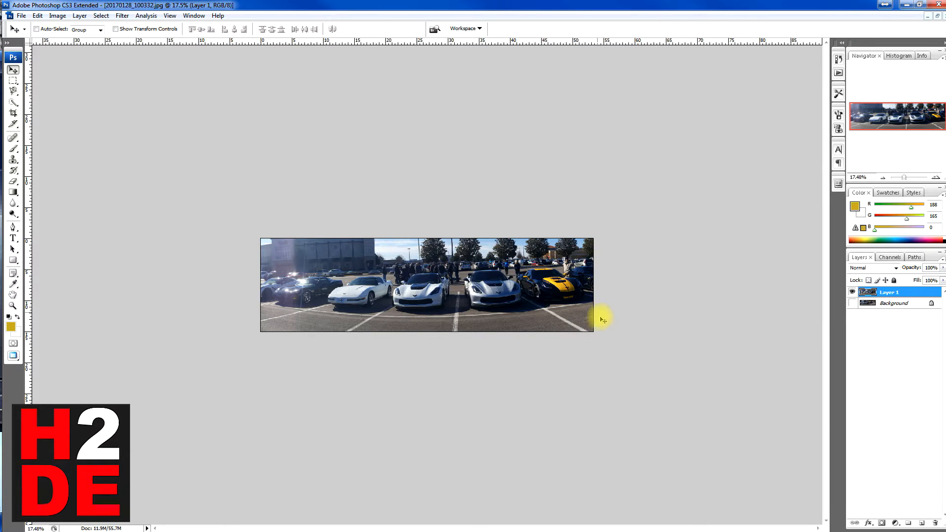
{"action": "left_click_drag", "start_coordinate": [372, 285], "coordinate": [175, 294]}
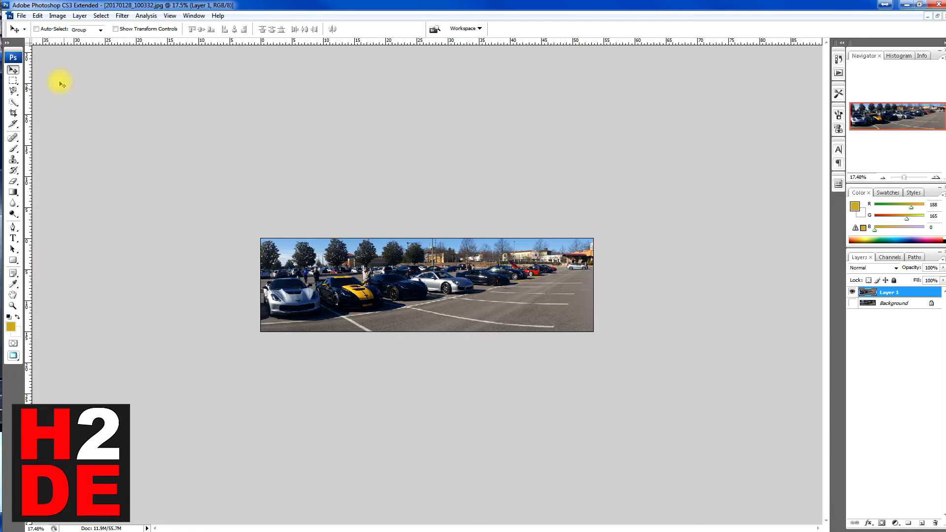
- Save the cropped picture as a JPEG named 20170128_1003326 copy.jpg in My Pictures, declining to replace the existing copy and accepting the JPEG options
{"action": "left_click", "coordinate": [20, 16]}
{"action": "left_click", "coordinate": [33, 135]}
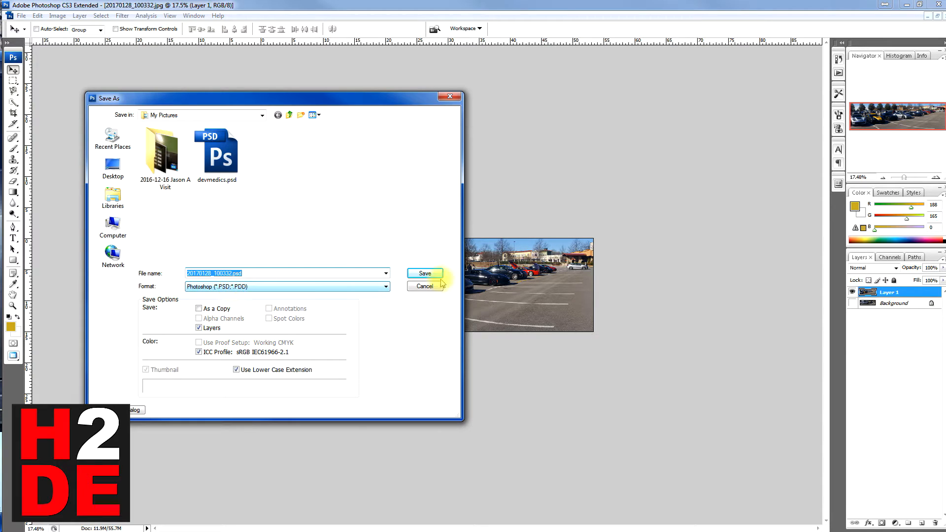
{"action": "left_click", "coordinate": [350, 287]}
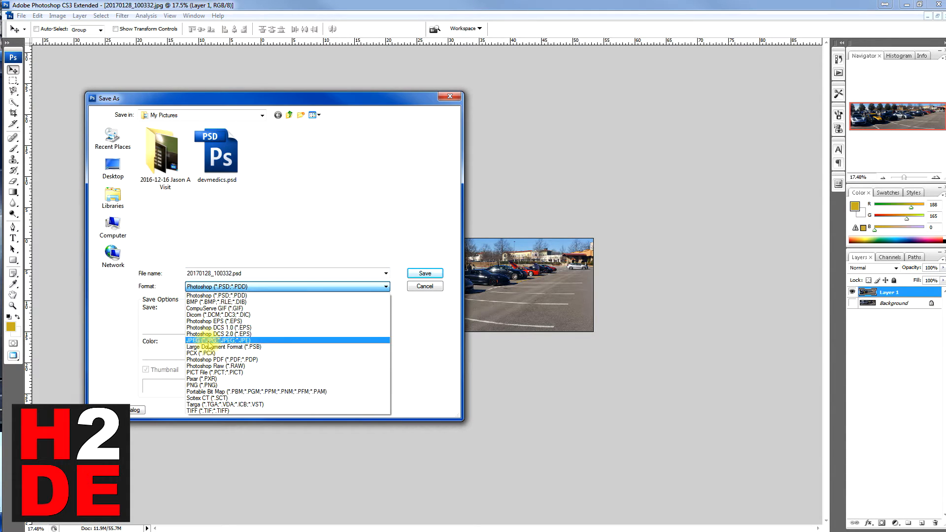
{"action": "left_click", "coordinate": [296, 340]}
{"action": "left_click", "coordinate": [434, 278]}
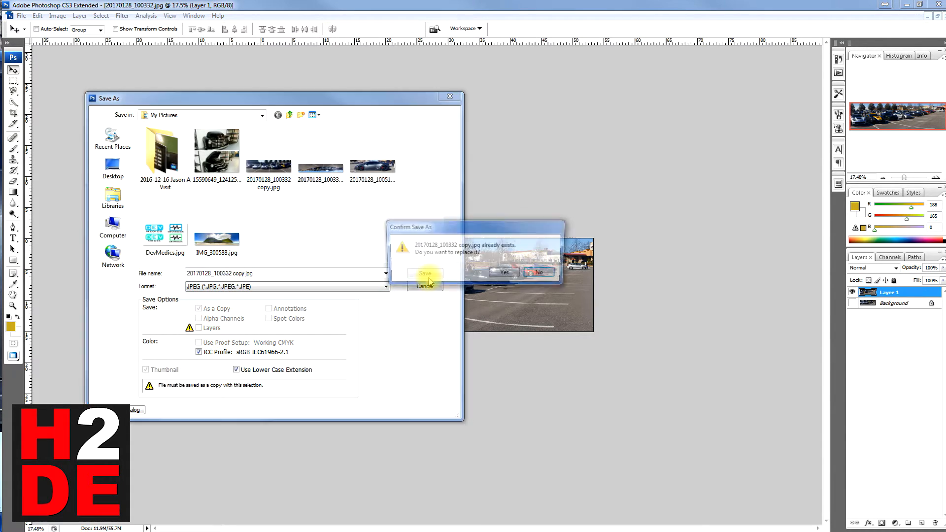
{"action": "left_click", "coordinate": [542, 275]}
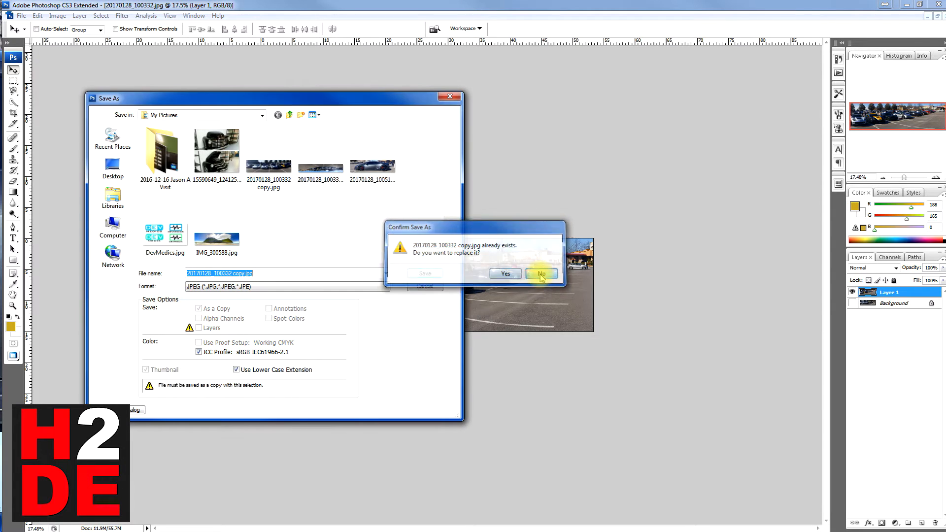
{"action": "left_click", "coordinate": [232, 274]}
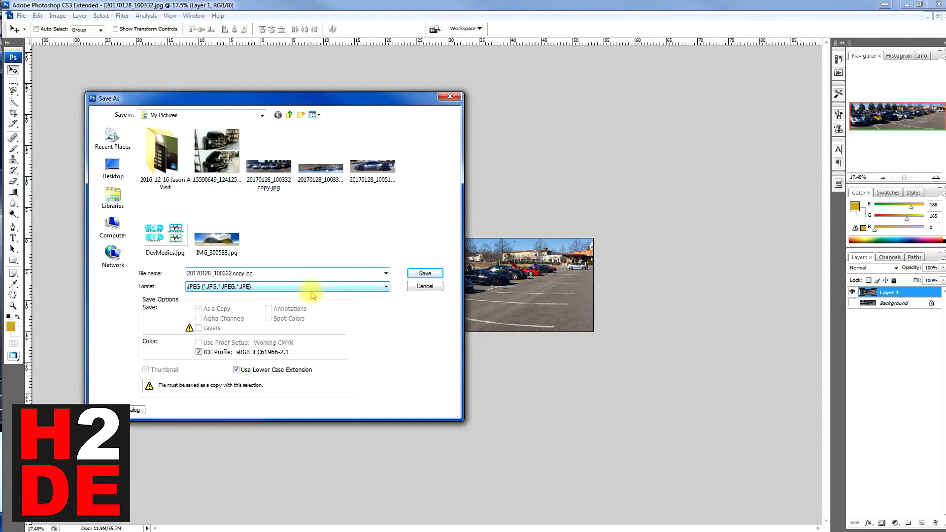
{"action": "left_click", "coordinate": [425, 274]}
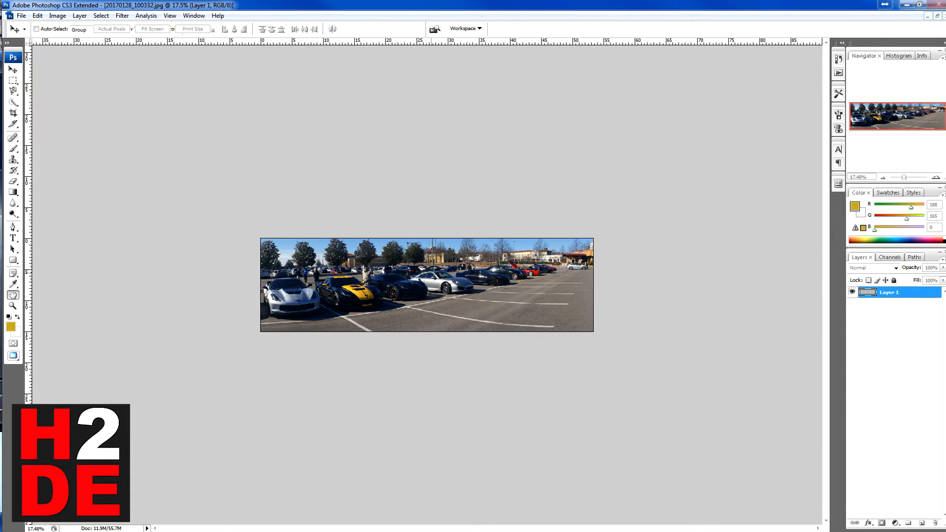
{"action": "left_click", "coordinate": [377, 152]}
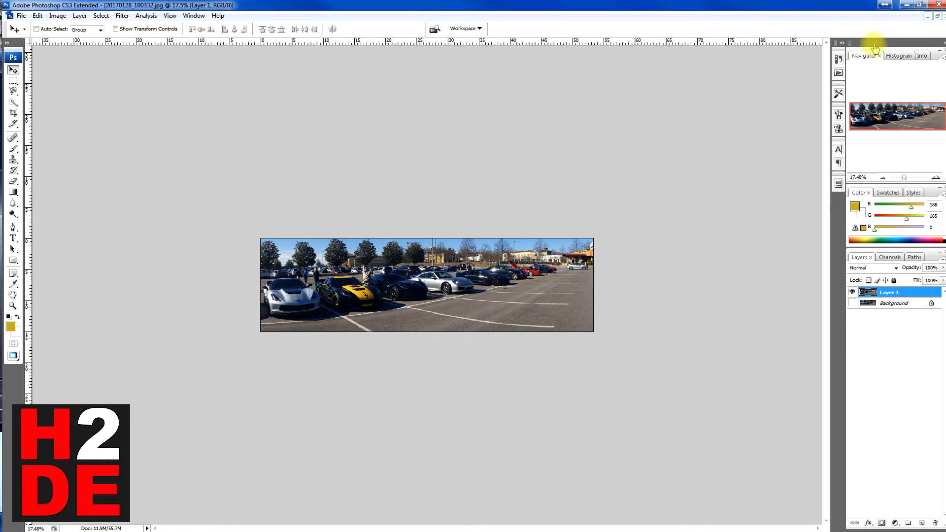
- Close the layered panorama without saving changes, and open 20170128_1003326 copy.jpg from My Pictures
{"action": "left_click", "coordinate": [943, 16]}
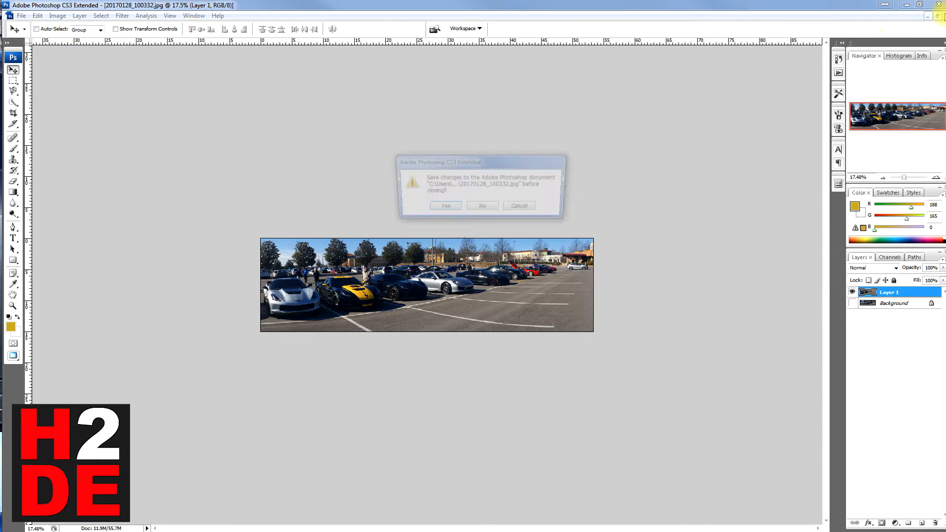
{"action": "left_click", "coordinate": [482, 209]}
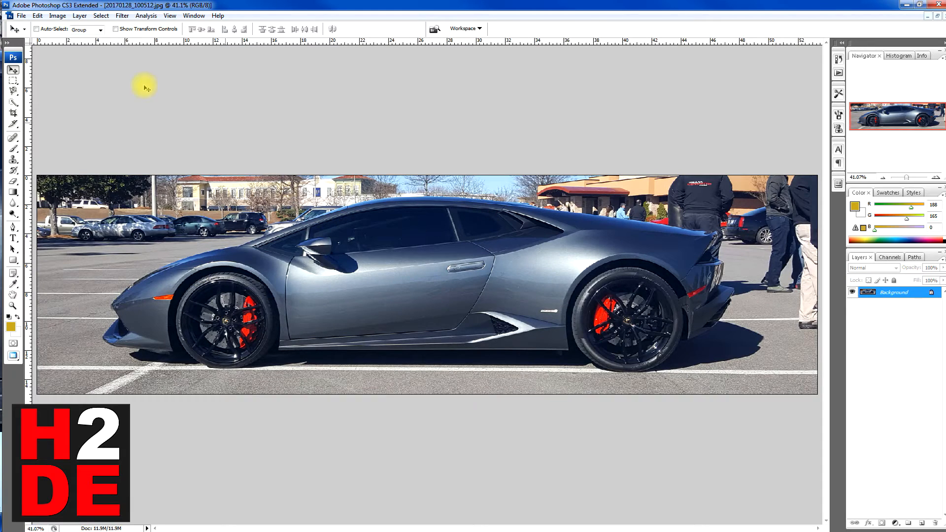
{"action": "left_click", "coordinate": [22, 16]}
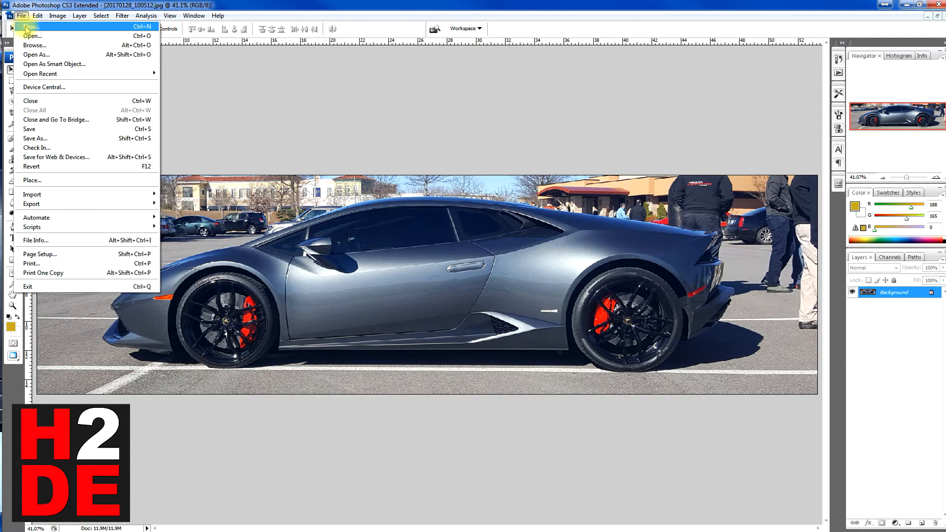
{"action": "left_click", "coordinate": [22, 15]}
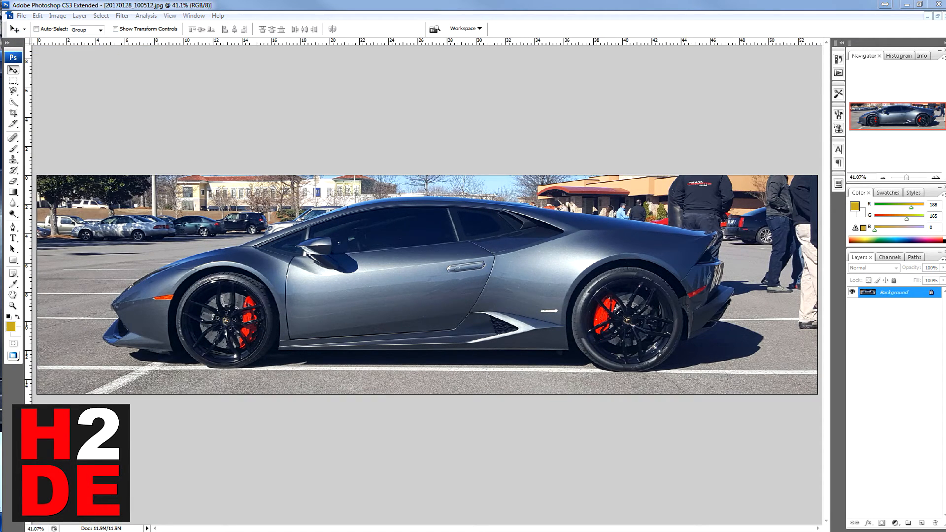
{"action": "key", "text": "ctrl+o"}
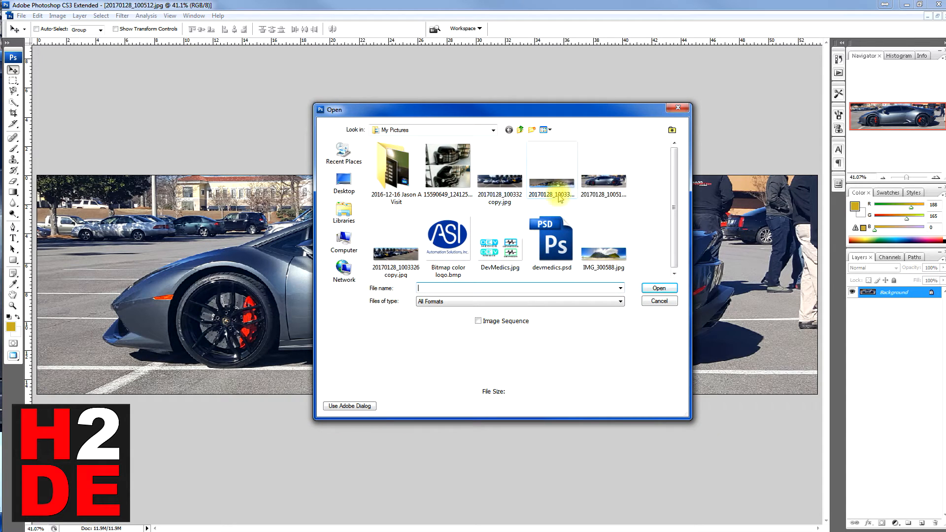
{"action": "left_click", "coordinate": [396, 252]}
{"action": "left_click", "coordinate": [658, 288]}
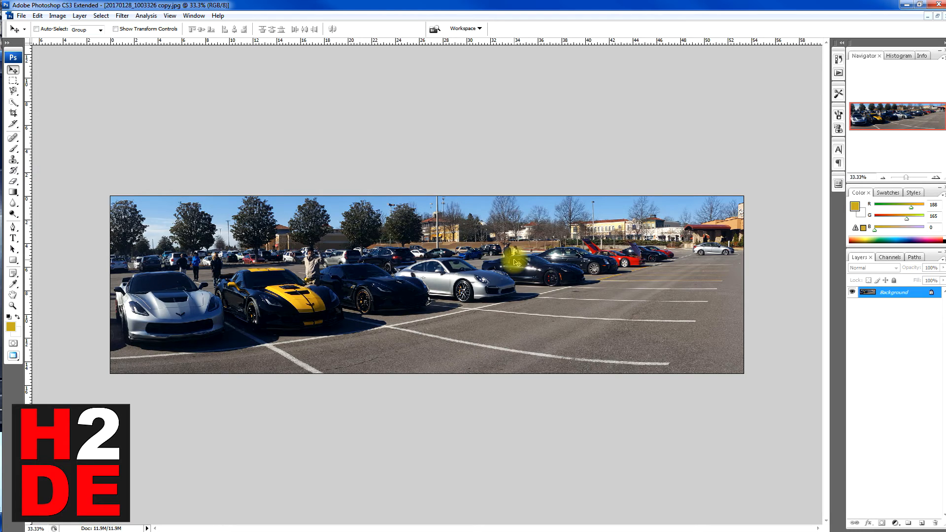
- Check the image dimensions of the reopened cropped copy
{"action": "left_click", "coordinate": [57, 15]}
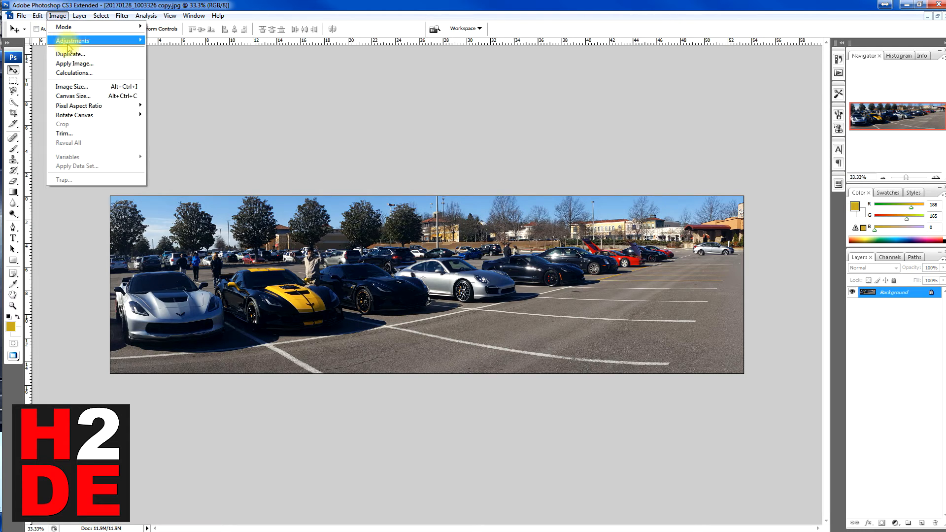